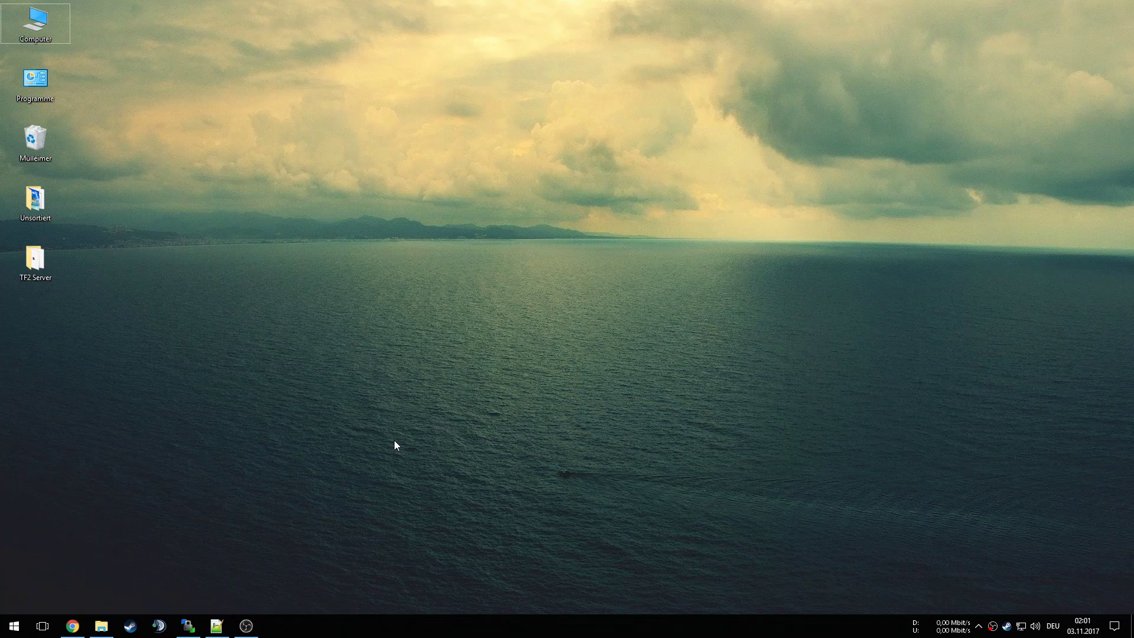
Bring names.txt back up in Notepad++ and select the SteamID64 number on line 3.
{"action": "left_click", "coordinate": [216, 625]}
{"action": "left_click", "coordinate": [482, 360]}
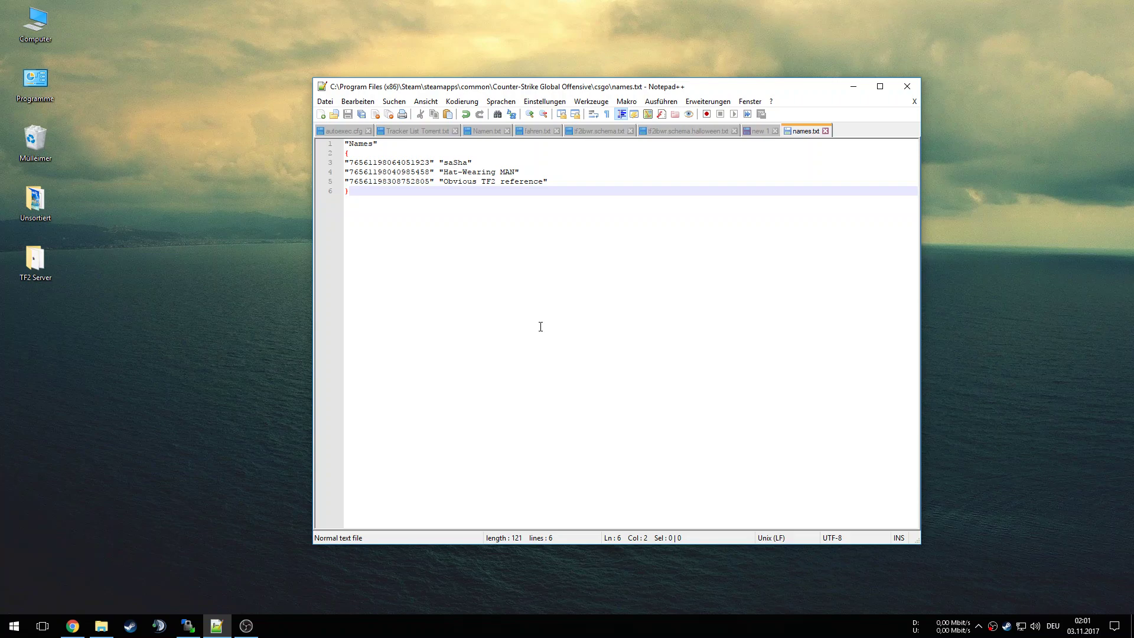
{"action": "mouse_move", "coordinate": [377, 146]}
{"action": "left_mouse_down"}
{"action": "mouse_move", "coordinate": [346, 147]}
{"action": "mouse_move", "coordinate": [383, 147]}
{"action": "left_mouse_up"}
{"action": "left_click", "coordinate": [354, 145]}
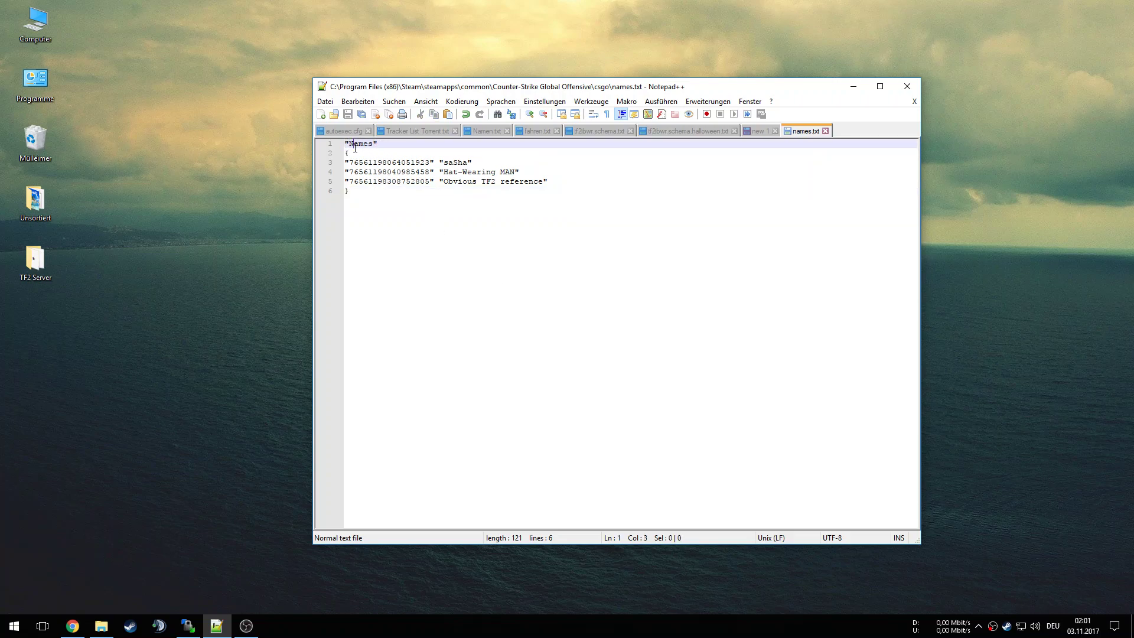
{"action": "left_click_drag", "start_coordinate": [348, 163], "coordinate": [472, 163]}
{"action": "left_click", "coordinate": [462, 165]}
{"action": "left_click_drag", "start_coordinate": [351, 163], "coordinate": [431, 162]}
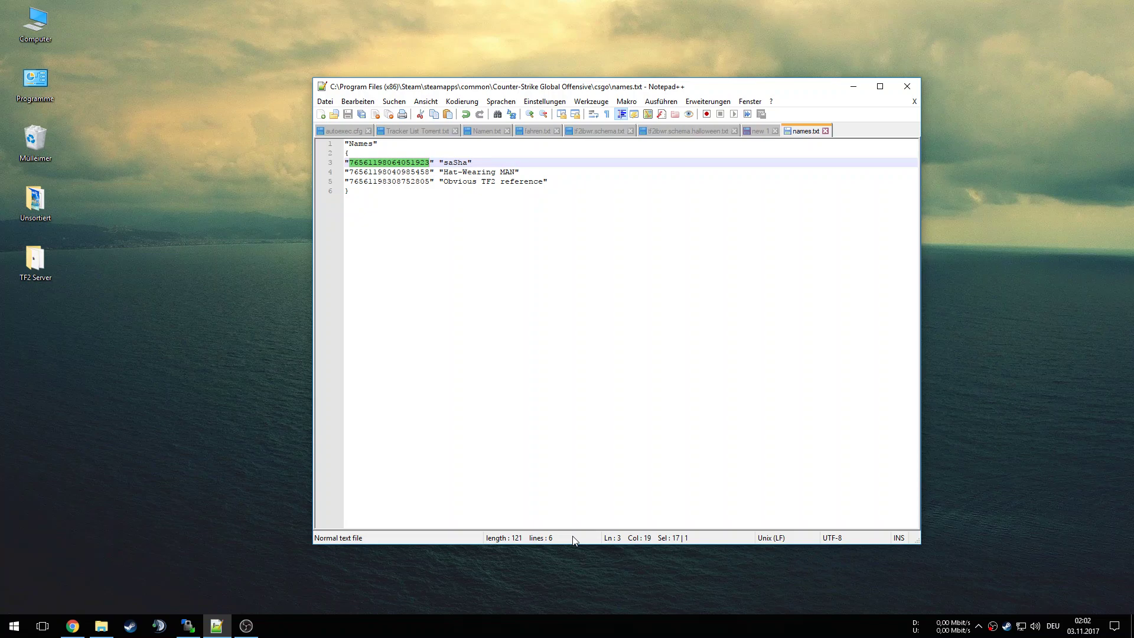
Copy the URL of saSha's Steam Community profile from Chrome's address bar.
{"action": "left_click", "coordinate": [74, 631]}
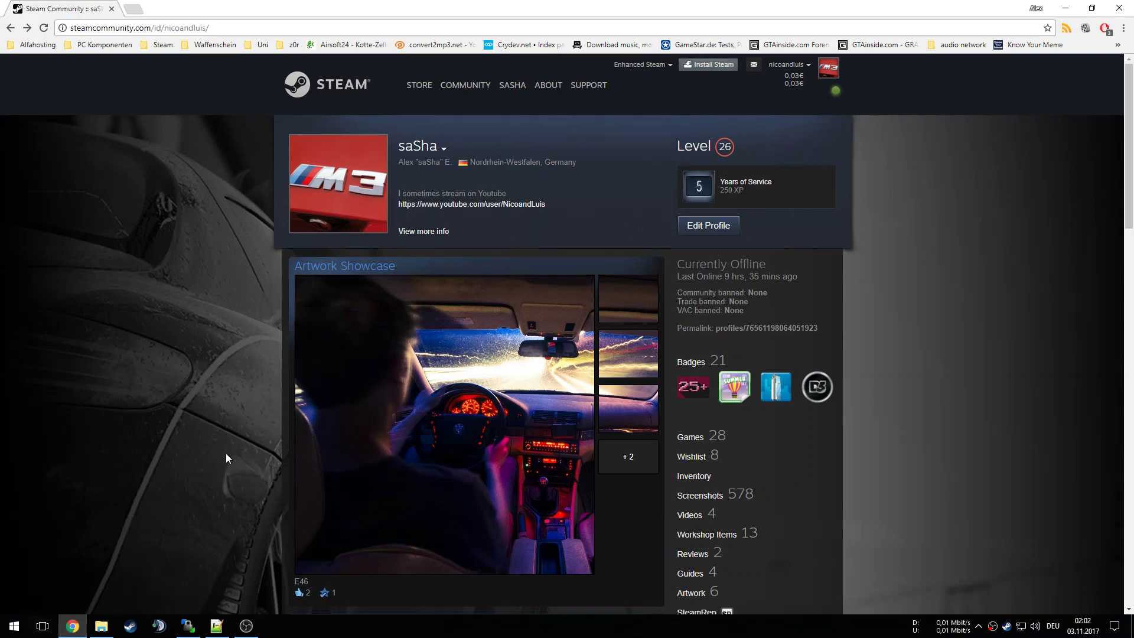
{"action": "left_click_drag", "start_coordinate": [221, 27], "coordinate": [67, 27]}
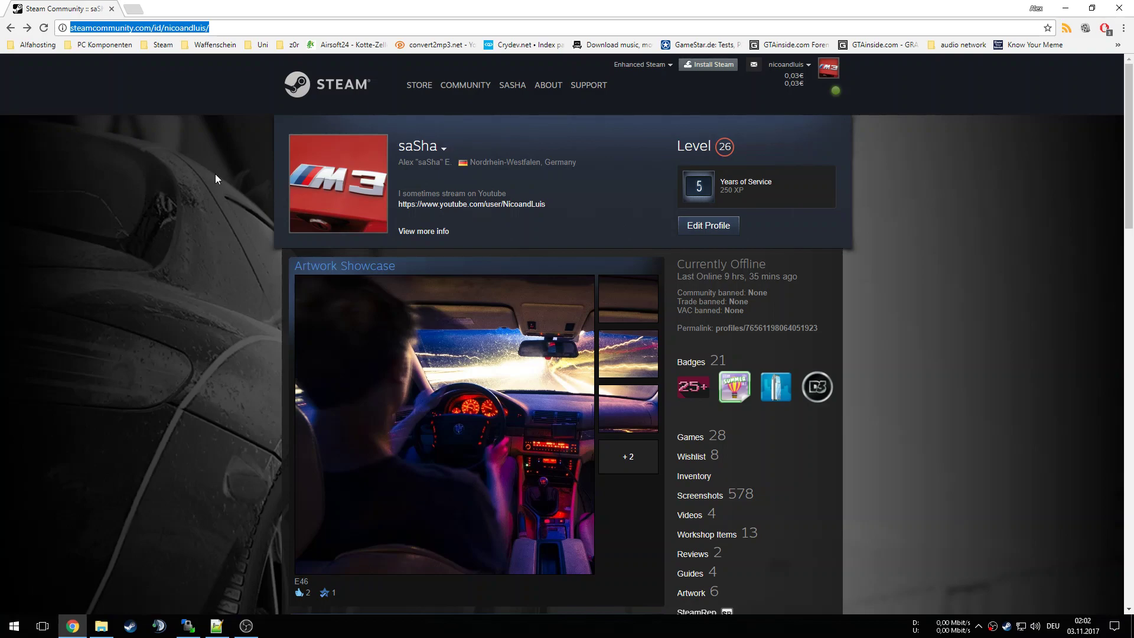
{"action": "left_click_drag", "start_coordinate": [229, 29], "coordinate": [70, 28]}
{"action": "right_click", "coordinate": [181, 29]}
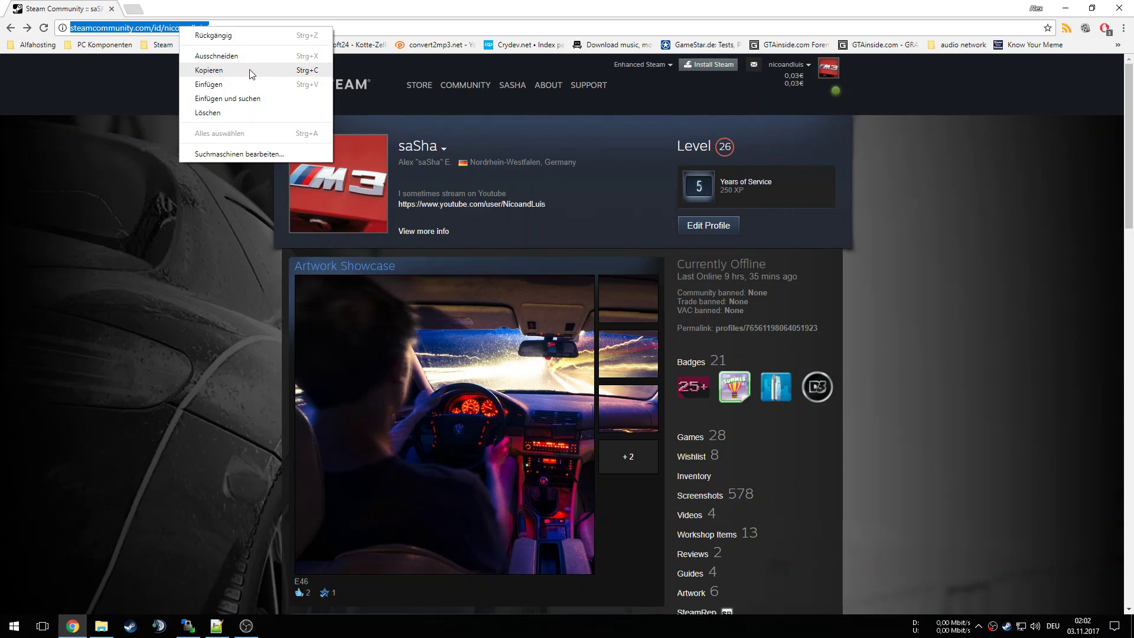
{"action": "left_click", "coordinate": [218, 71]}
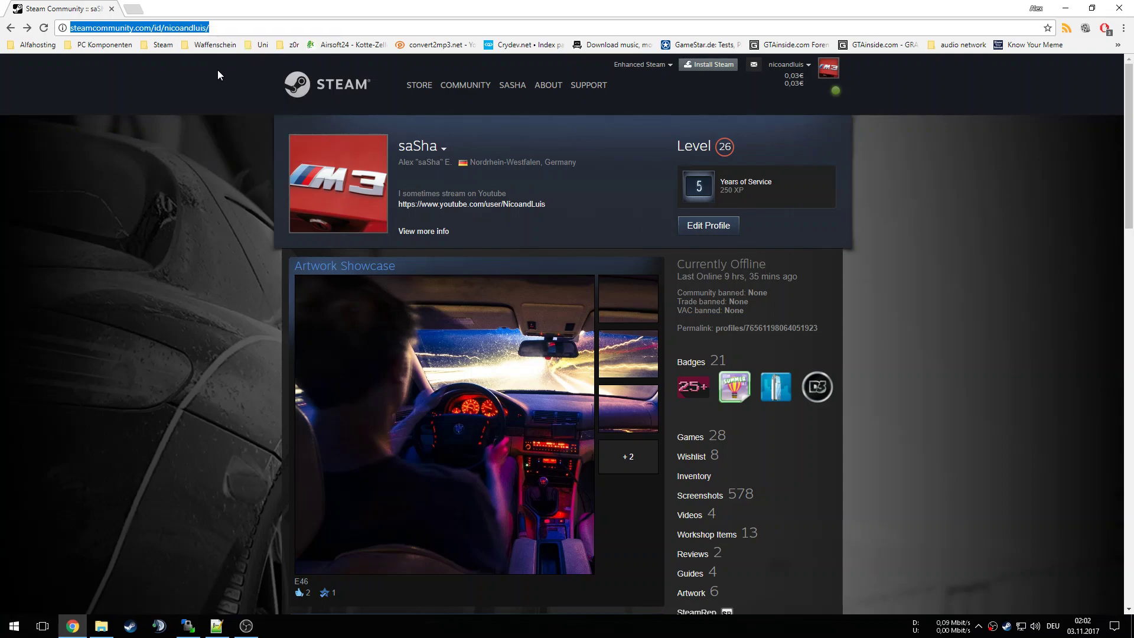
Look up saSha's profile URL on steamid.io, copy its steamID64, and minimize Chrome.
{"action": "type", "text": "steamid.io"}
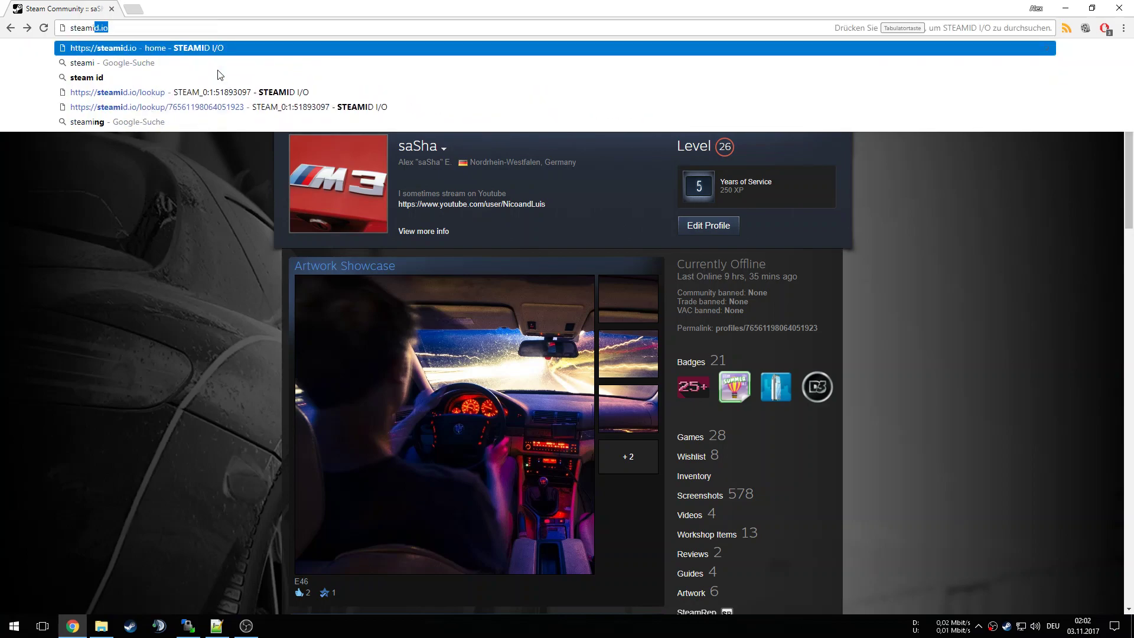
{"action": "key", "text": "Return"}
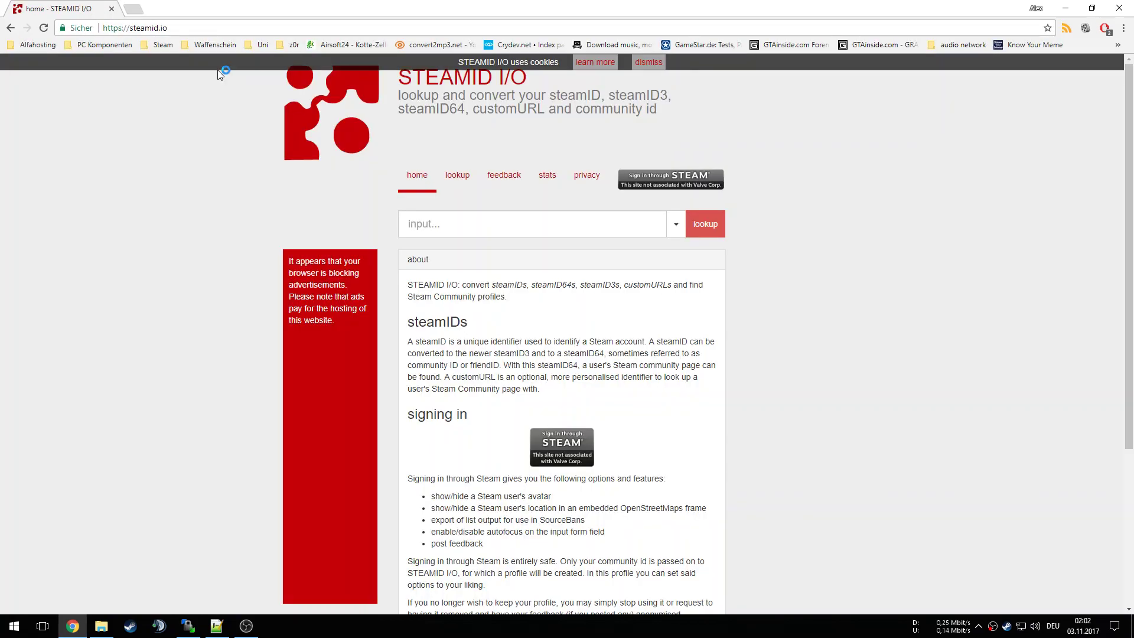
{"action": "right_click", "coordinate": [441, 222]}
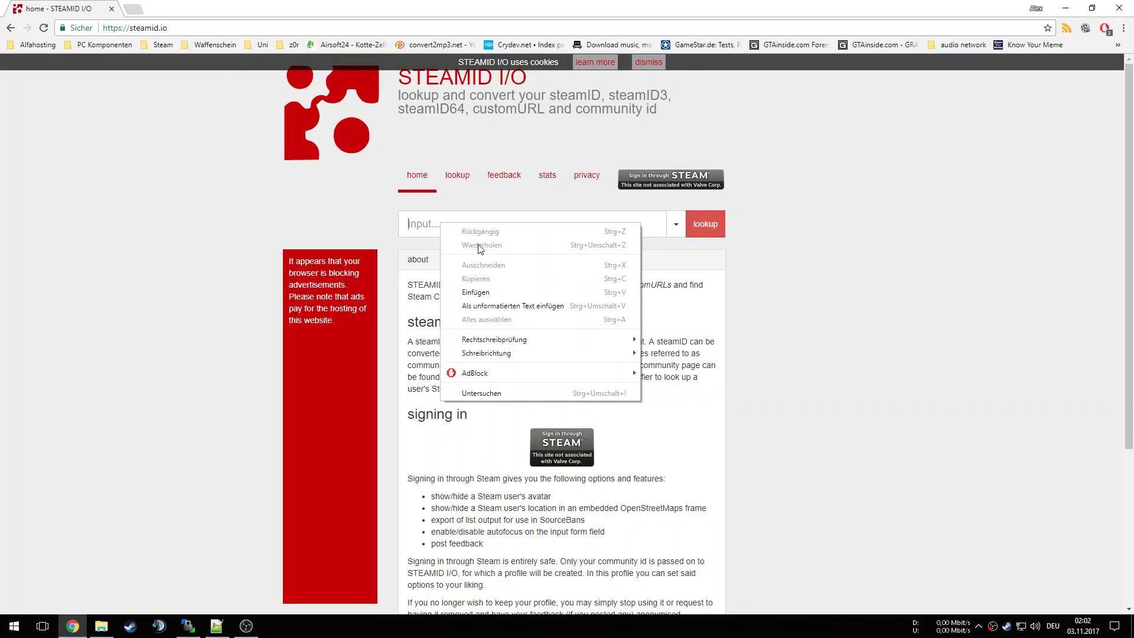
{"action": "left_click", "coordinate": [493, 293]}
{"action": "left_click", "coordinate": [706, 224]}
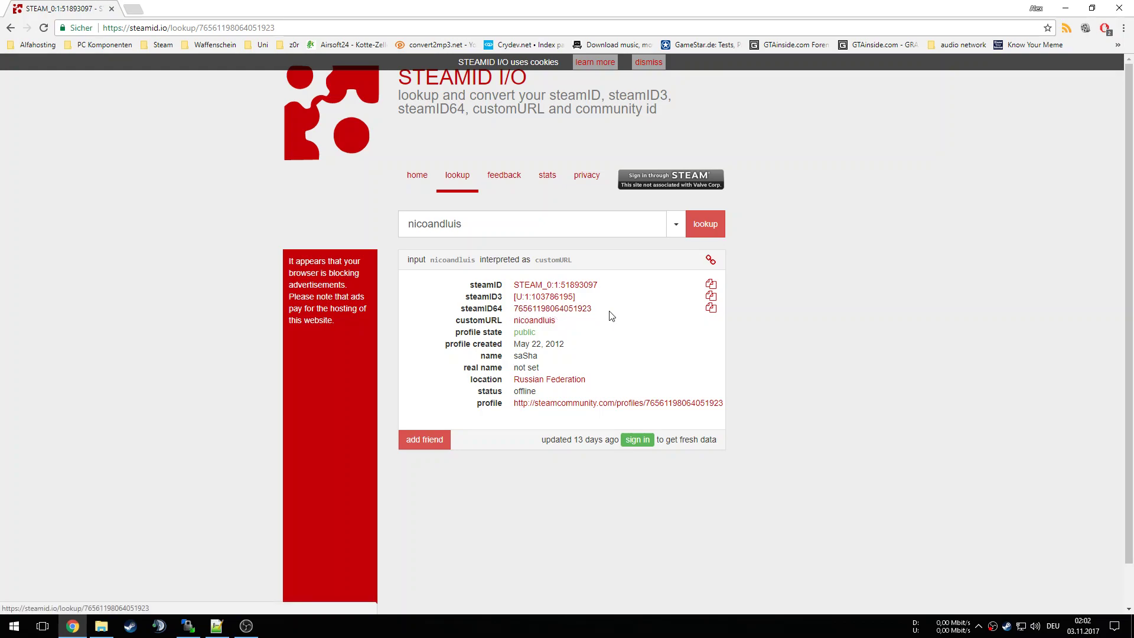
{"action": "left_click", "coordinate": [711, 308]}
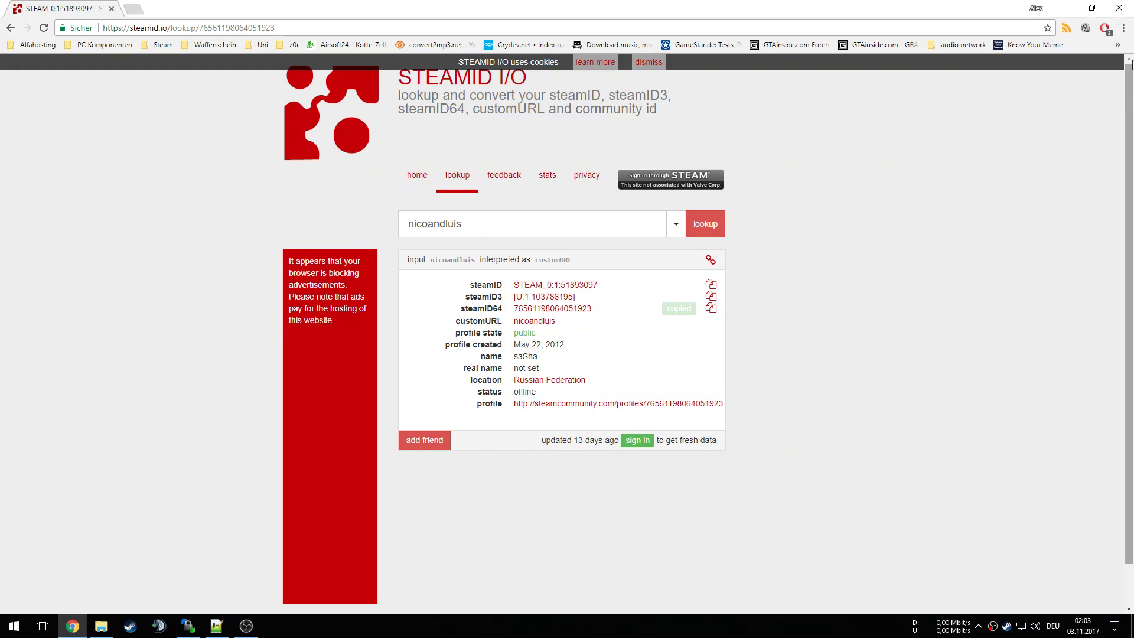
{"action": "left_click", "coordinate": [1063, 9]}
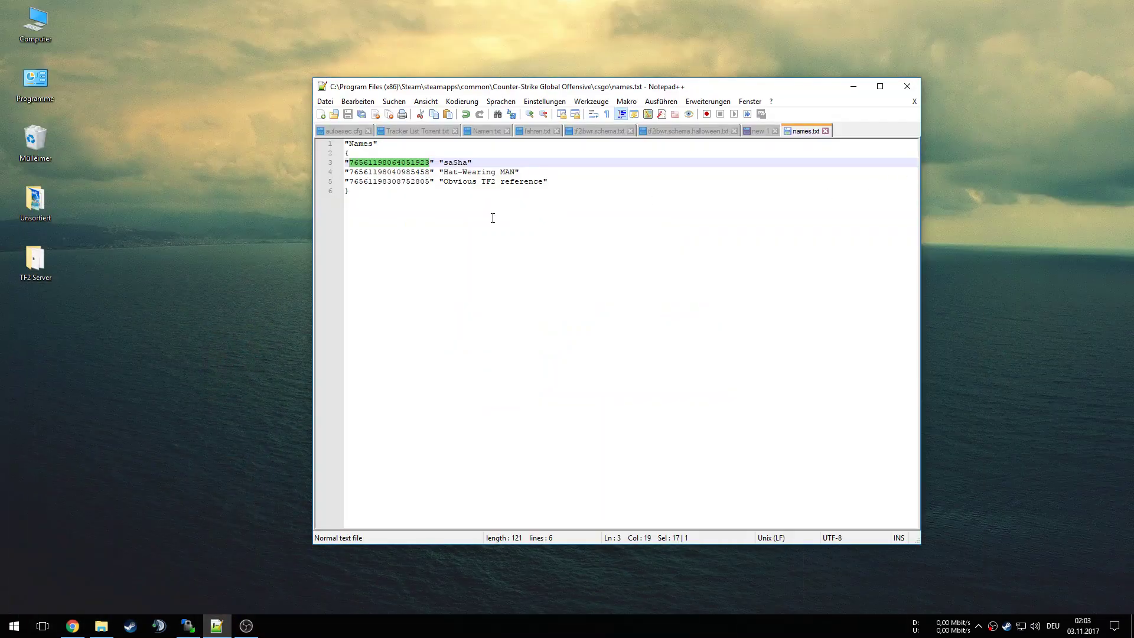
Paste the copied steamID64 over the ID on line 3 and check the name saSha beside it.
{"action": "left_click", "coordinate": [437, 212]}
{"action": "left_click_drag", "start_coordinate": [430, 163], "coordinate": [349, 162]}
{"action": "key", "text": "ctrl+v"}
{"action": "left_click_drag", "start_coordinate": [430, 162], "coordinate": [377, 162]}
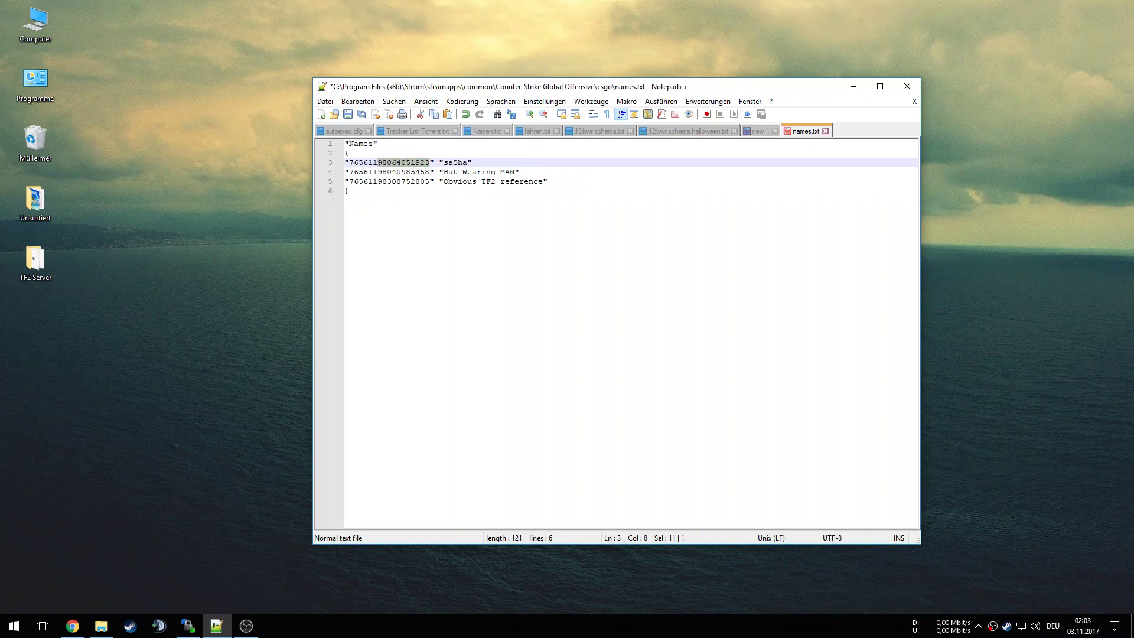
{"action": "left_click", "coordinate": [426, 162]}
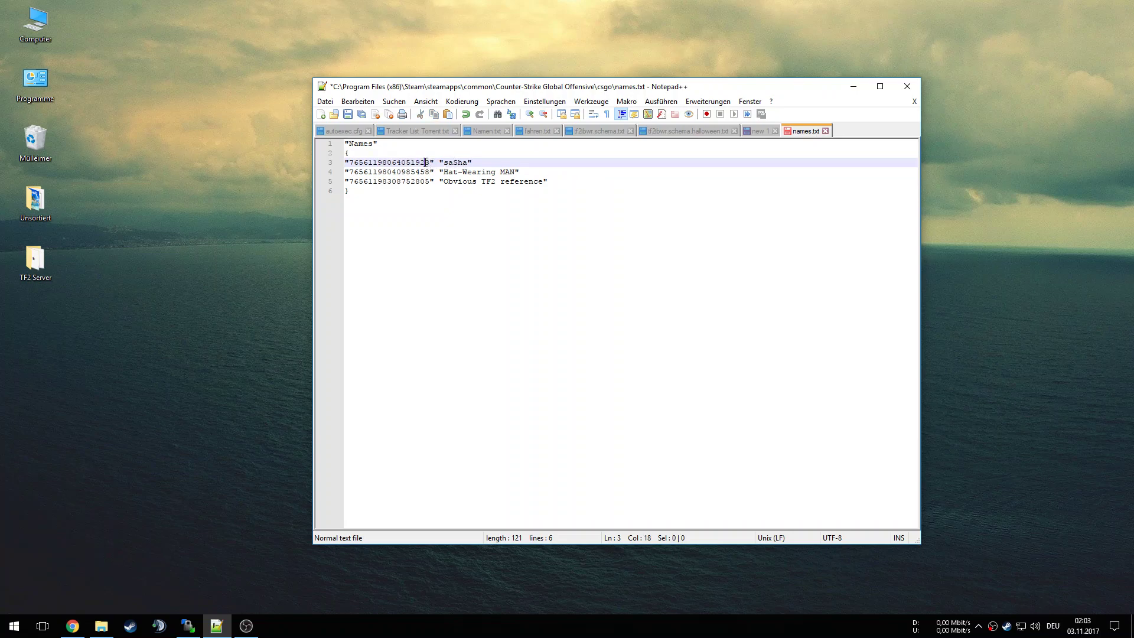
{"action": "left_click_drag", "start_coordinate": [431, 162], "coordinate": [349, 162]}
{"action": "left_click_drag", "start_coordinate": [444, 162], "coordinate": [453, 162]}
{"action": "double_click", "coordinate": [453, 162]}
{"action": "left_click", "coordinate": [381, 161]}
{"action": "left_click_drag", "start_coordinate": [349, 162], "coordinate": [467, 161]}
Change the line 3 name to 'csgo is best', save names.txt, and review the other name entries.
{"action": "type", "text": "csgo is best"}
{"action": "key", "text": "ctrl+s"}
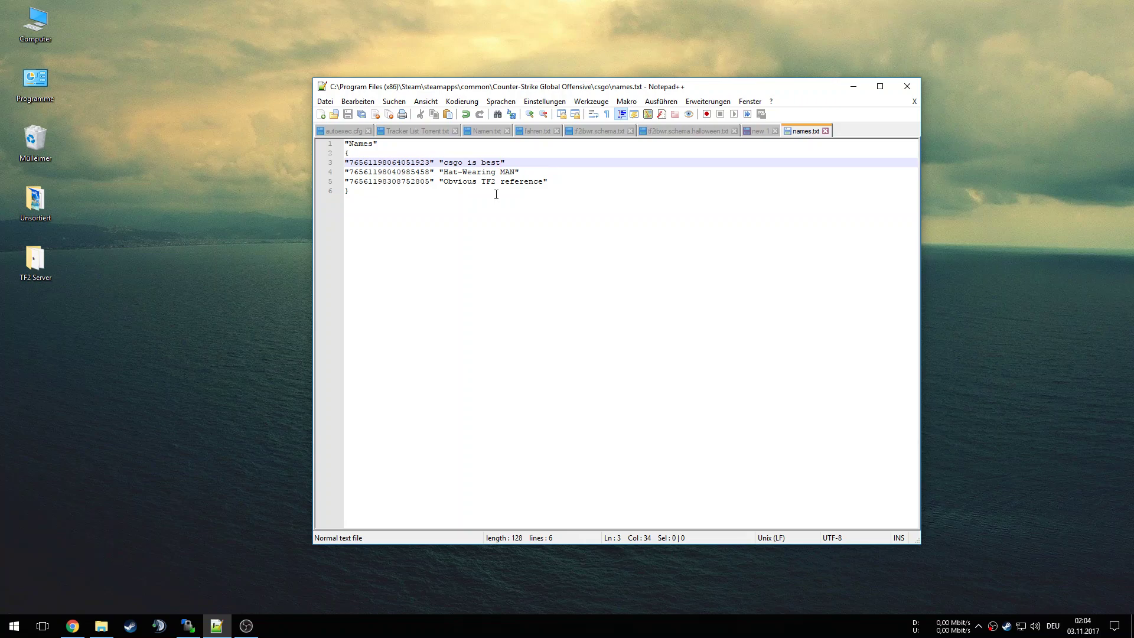
{"action": "left_click_drag", "start_coordinate": [507, 162], "coordinate": [444, 181]}
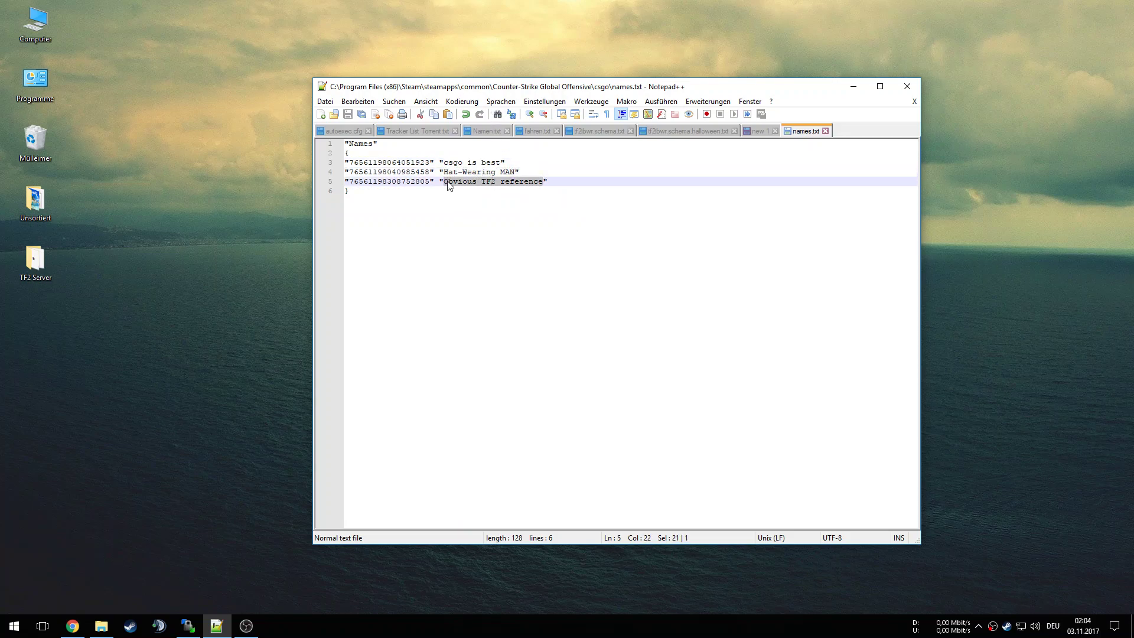
{"action": "left_click", "coordinate": [524, 199]}
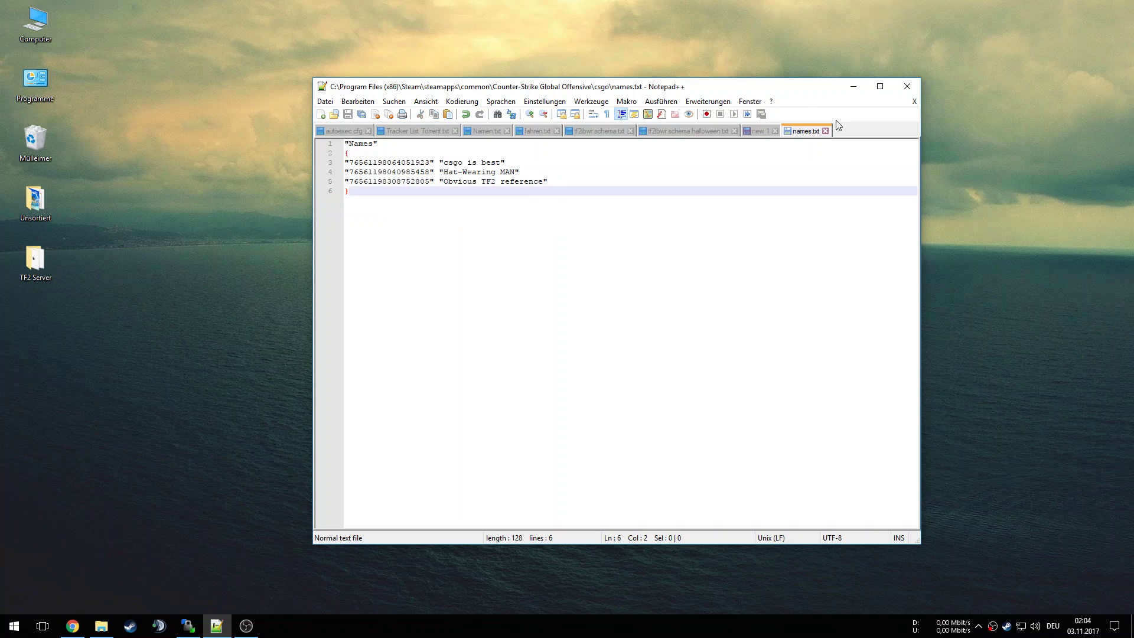
Minimize Notepad++ and show the local csgo folder containing names.txt in File Explorer.
{"action": "left_click", "coordinate": [854, 87]}
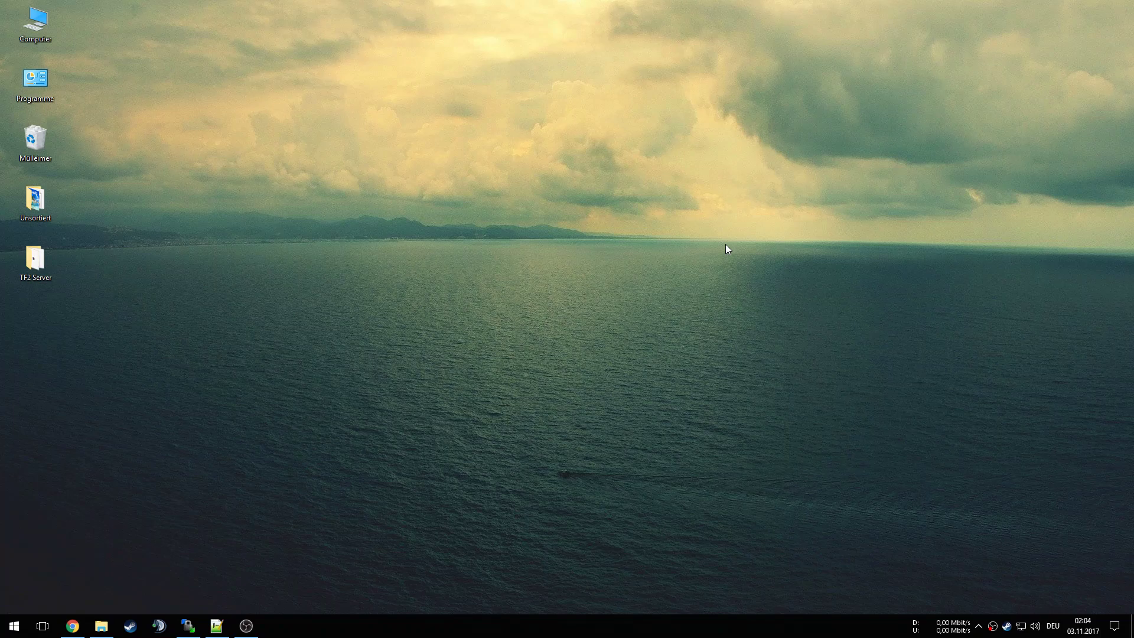
{"action": "left_click", "coordinate": [72, 626]}
{"action": "left_click", "coordinate": [72, 626]}
{"action": "left_click", "coordinate": [101, 626]}
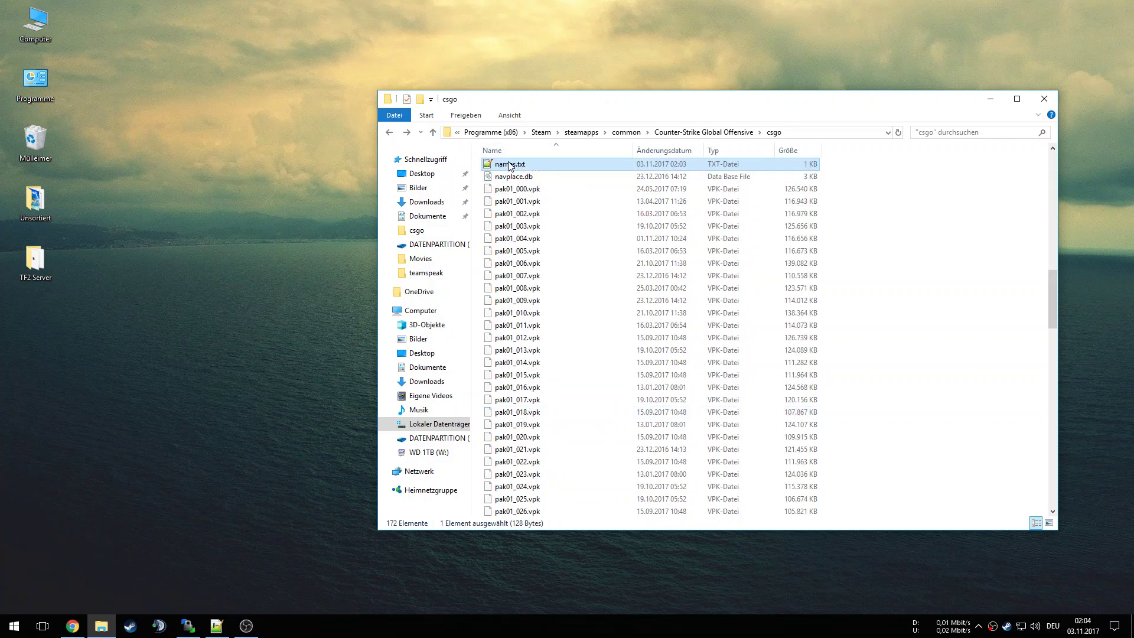
Reposition WinSCP and scroll its remote /gameserver/2660/csgo/csgo folder list to the top.
{"action": "left_click", "coordinate": [199, 631]}
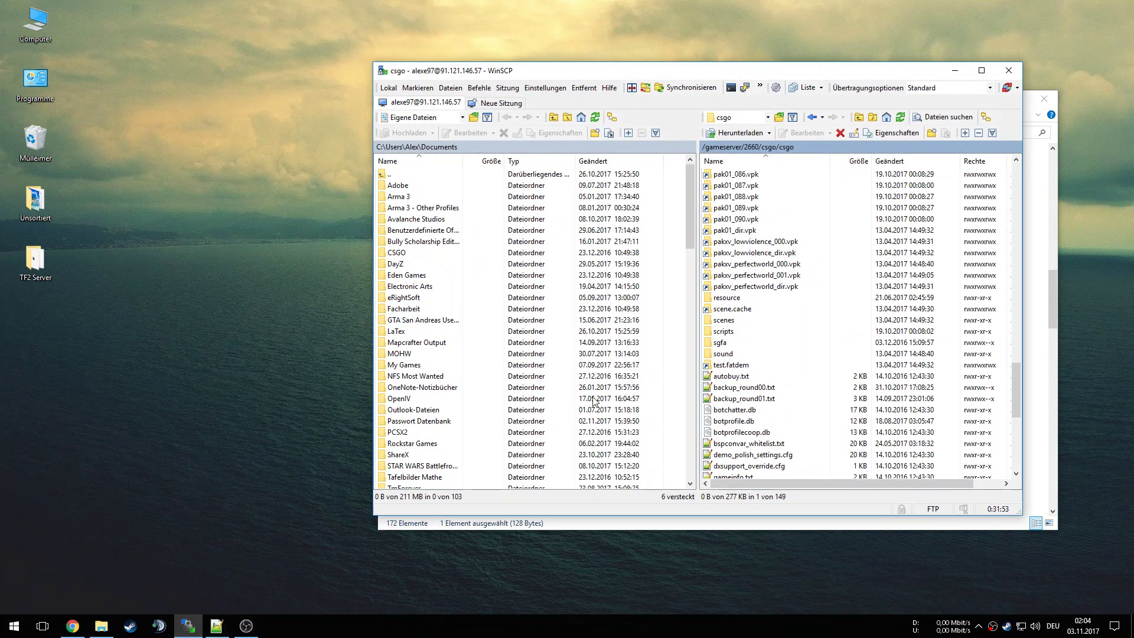
{"action": "left_click_drag", "start_coordinate": [711, 77], "coordinate": [595, 49]}
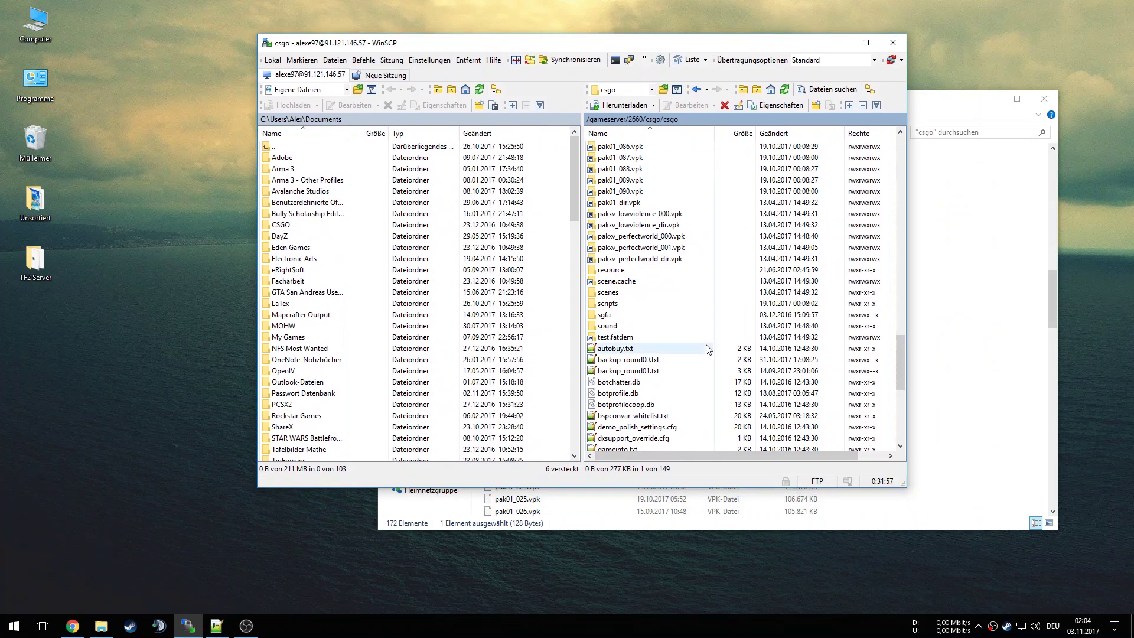
{"action": "scroll", "coordinate": [709, 349], "scroll_direction": "up", "scroll_amount": 20}
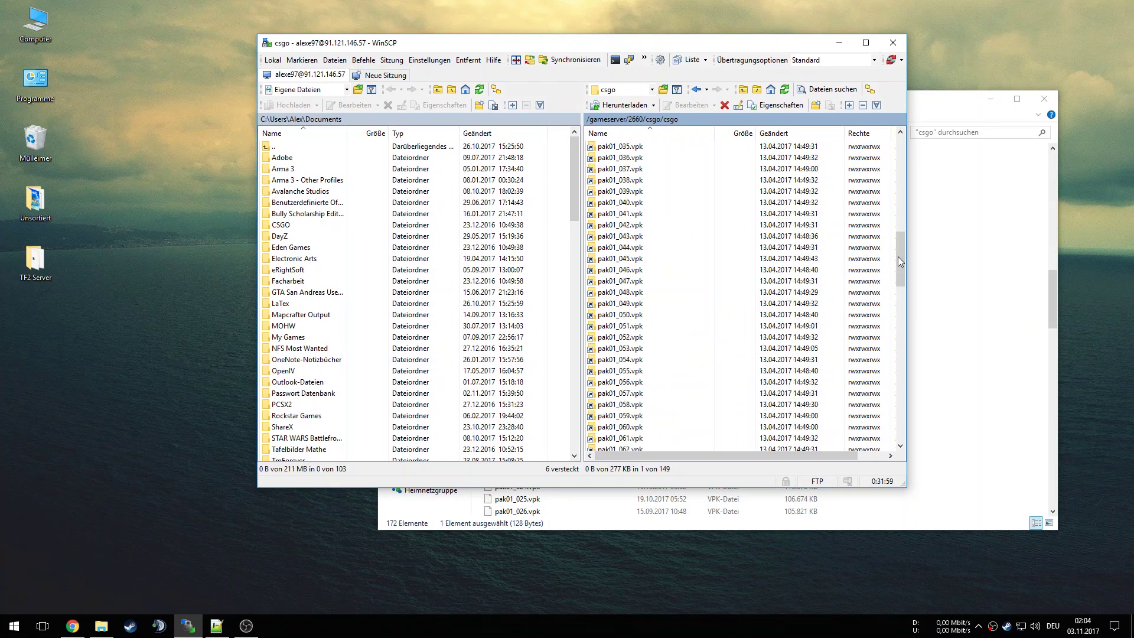
{"action": "left_click_drag", "start_coordinate": [903, 197], "coordinate": [895, 150]}
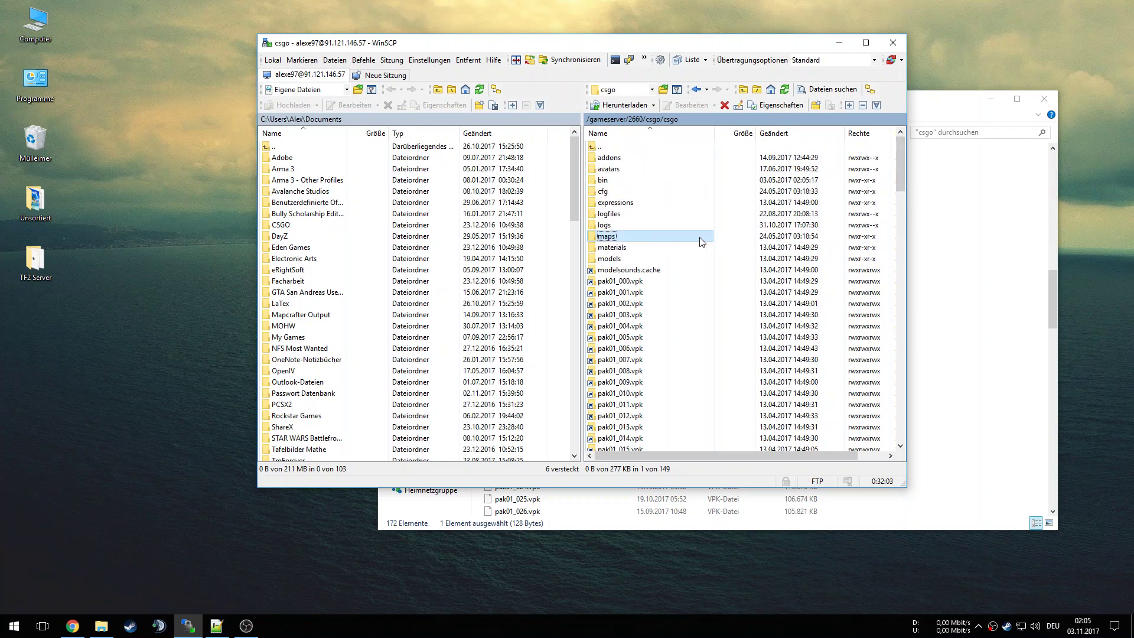
{"action": "left_click", "coordinate": [612, 195]}
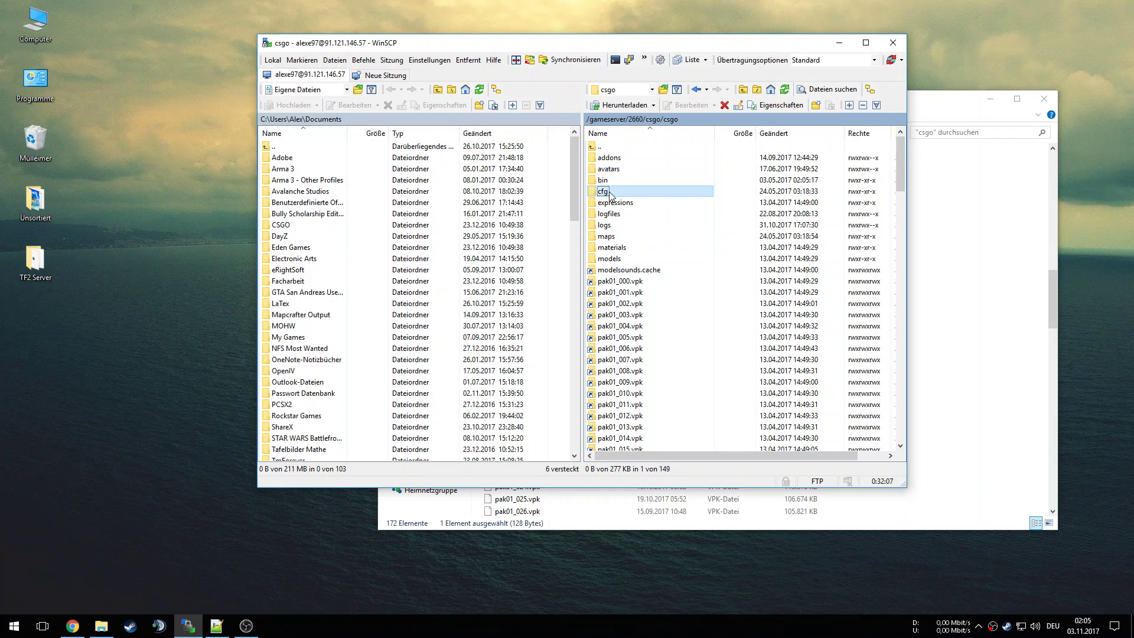
{"action": "left_click", "coordinate": [619, 237]}
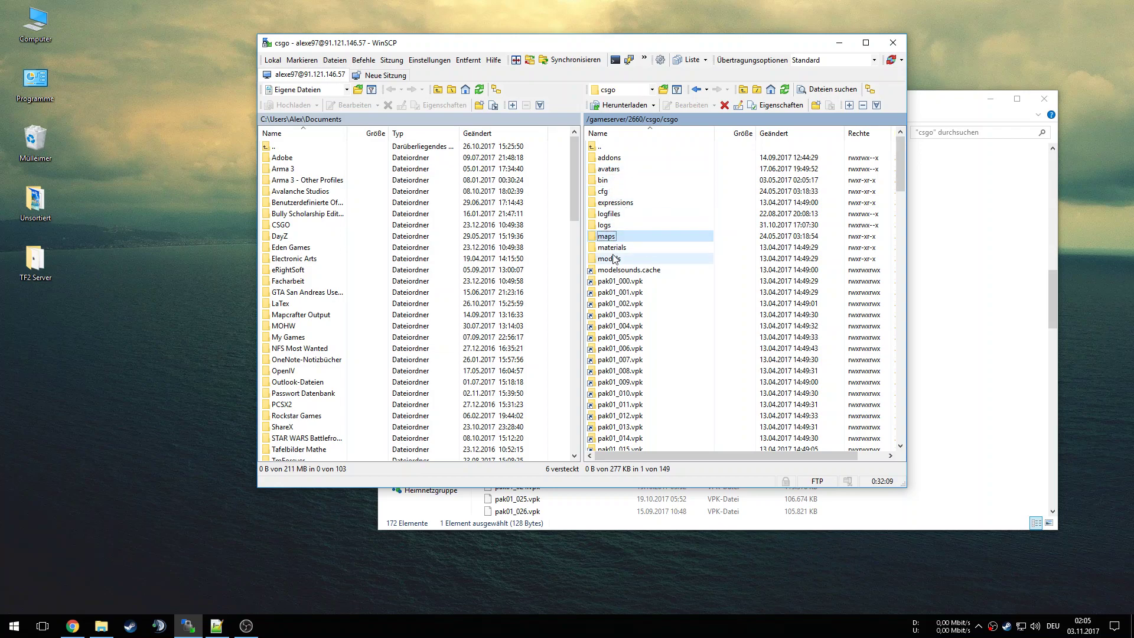
{"action": "left_click", "coordinate": [617, 258]}
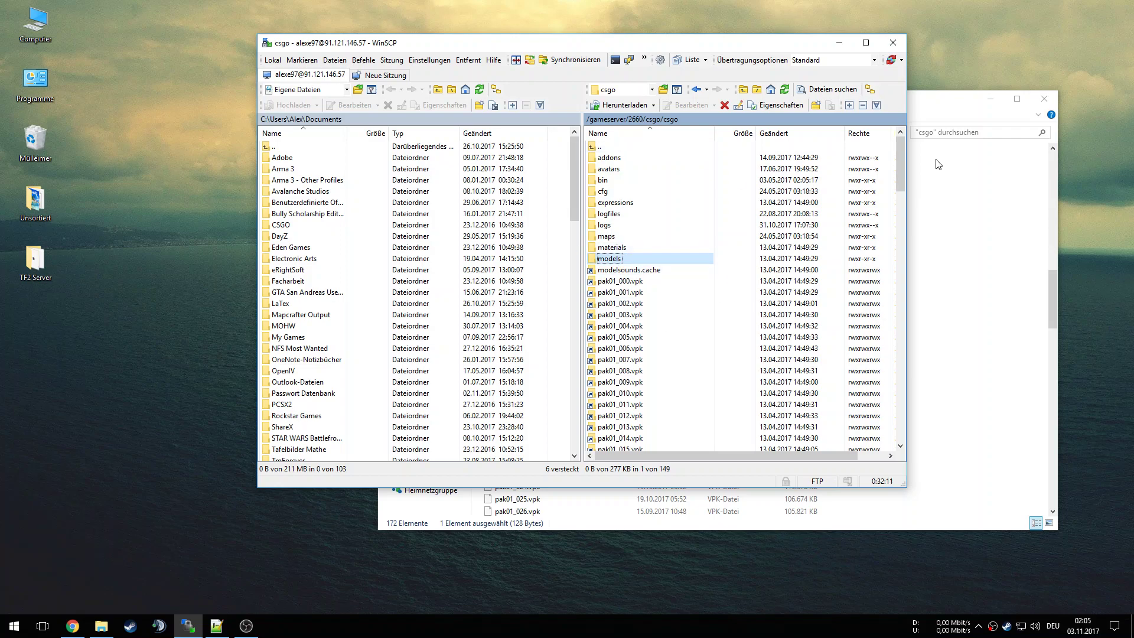
{"action": "mouse_move", "coordinate": [901, 147]}
{"action": "left_mouse_down"}
{"action": "mouse_move", "coordinate": [886, 239]}
{"action": "mouse_move", "coordinate": [889, 354]}
{"action": "mouse_move", "coordinate": [881, 217]}
{"action": "mouse_move", "coordinate": [893, 151]}
{"action": "left_mouse_up"}
Upload names.txt into the server's csgo folder, confirm it arrived, then minimize WinSCP and Explorer.
{"action": "left_click", "coordinate": [971, 219]}
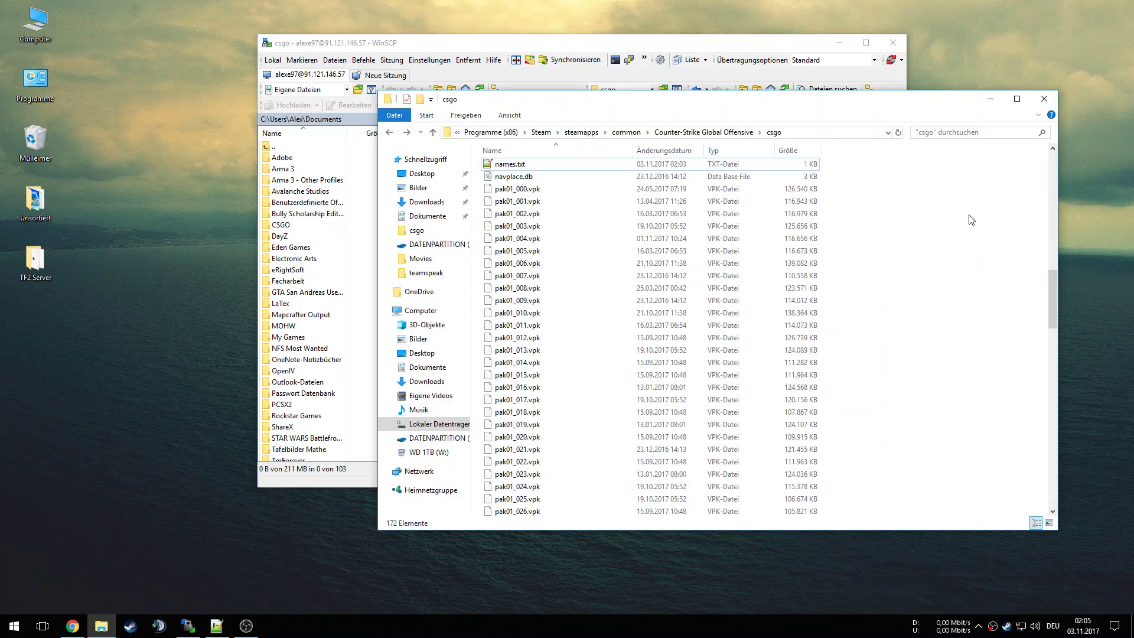
{"action": "left_click_drag", "start_coordinate": [524, 173], "coordinate": [719, 376]}
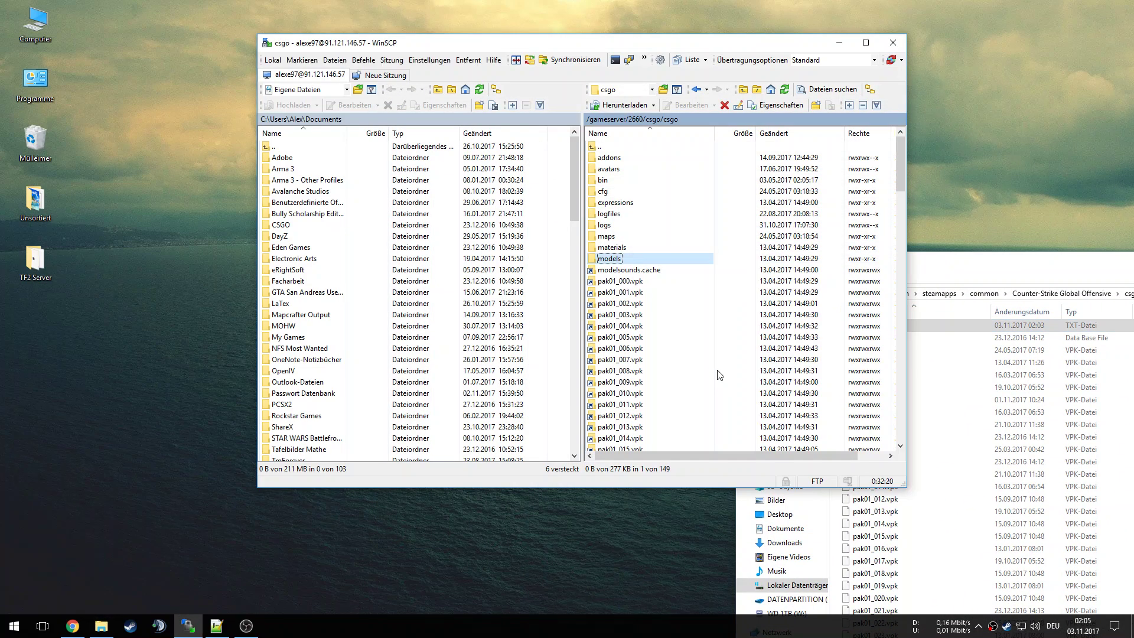
{"action": "scroll", "coordinate": [640, 329], "scroll_direction": "down", "scroll_amount": 15}
{"action": "left_click", "coordinate": [619, 317]}
{"action": "left_click_drag", "start_coordinate": [955, 264], "coordinate": [489, 62]}
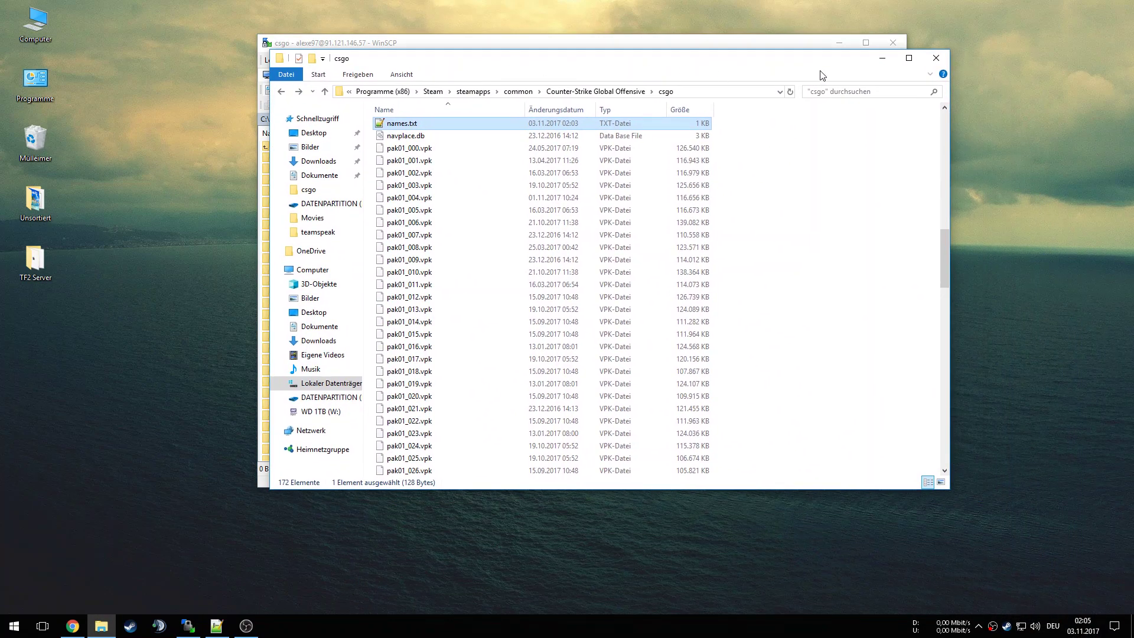
{"action": "left_click", "coordinate": [838, 43]}
{"action": "left_click", "coordinate": [882, 58]}
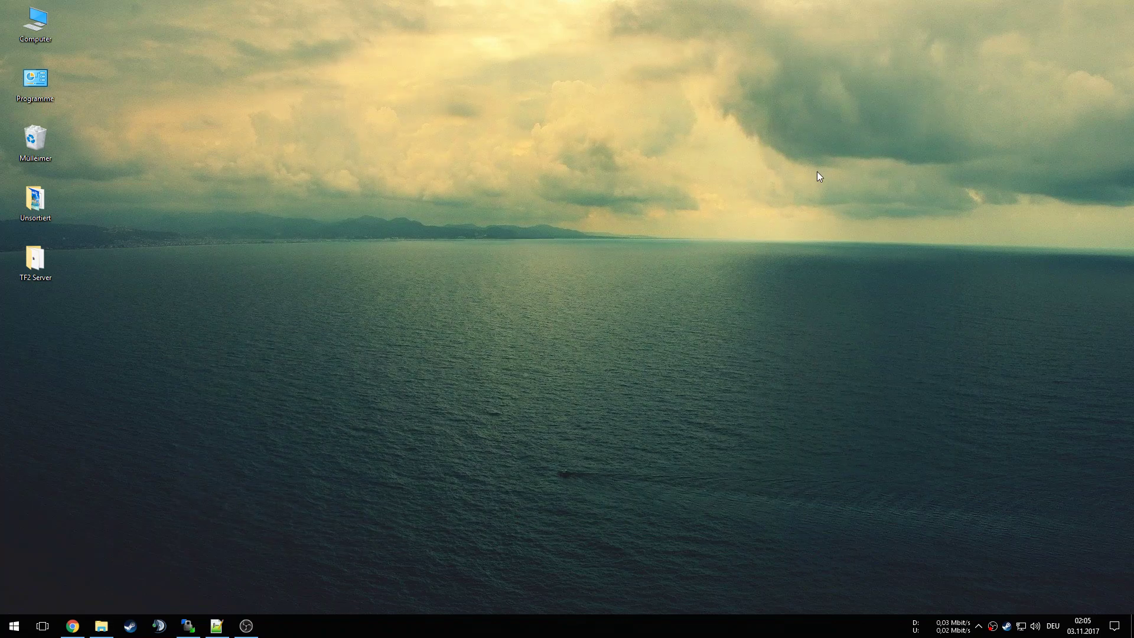